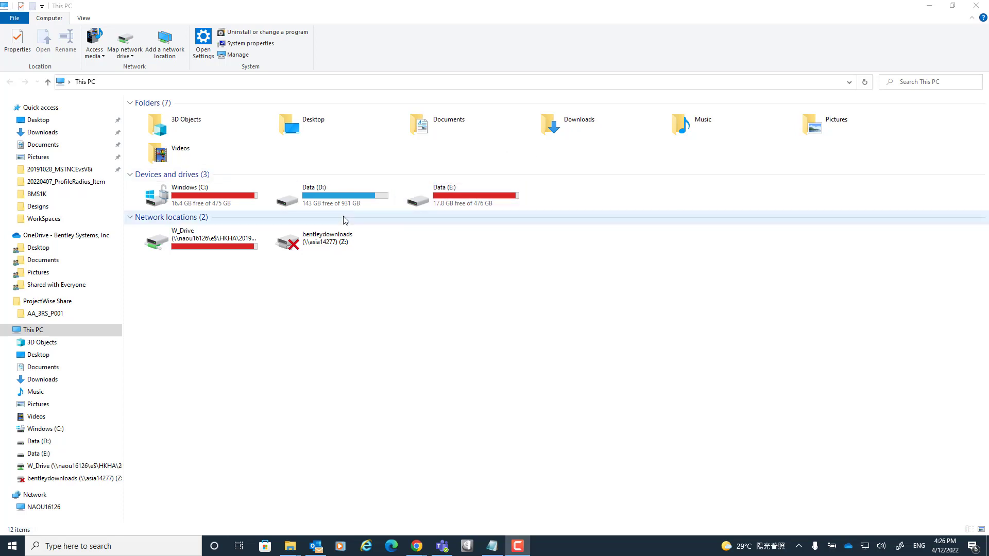
Examine the contents of the SYMB and REF folders on the mapped W_Drive (W:)
left_click(209, 239)
double_click(209, 241)
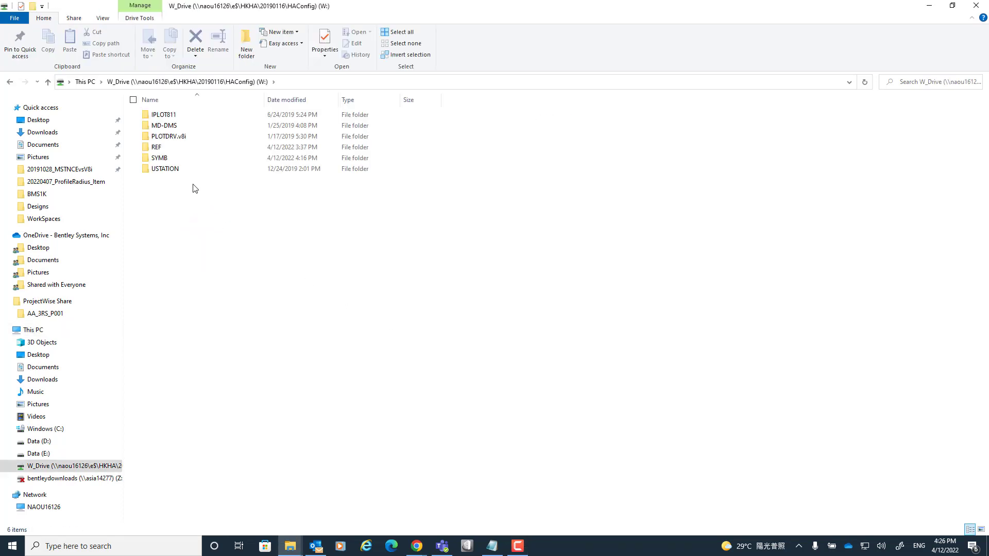
double_click(170, 158)
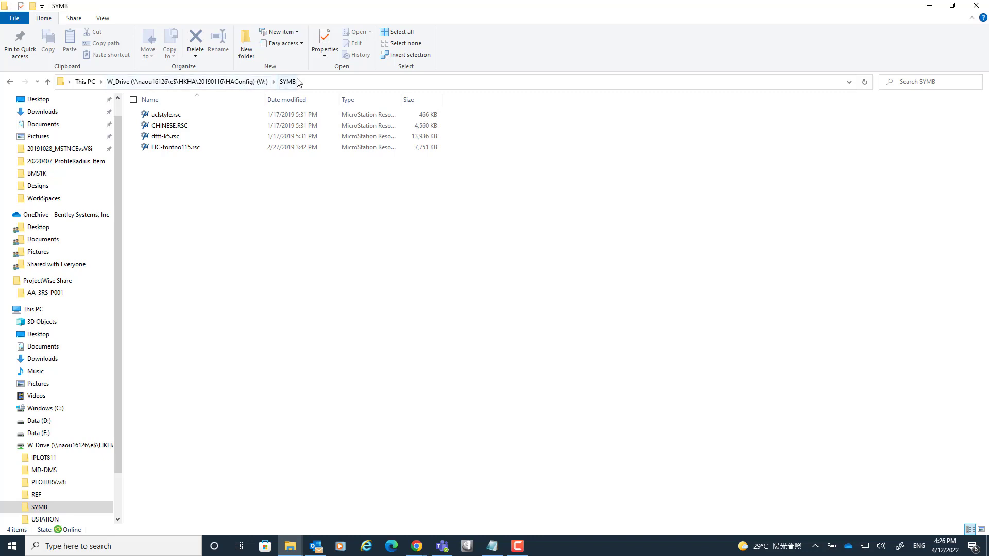
left_click(255, 83)
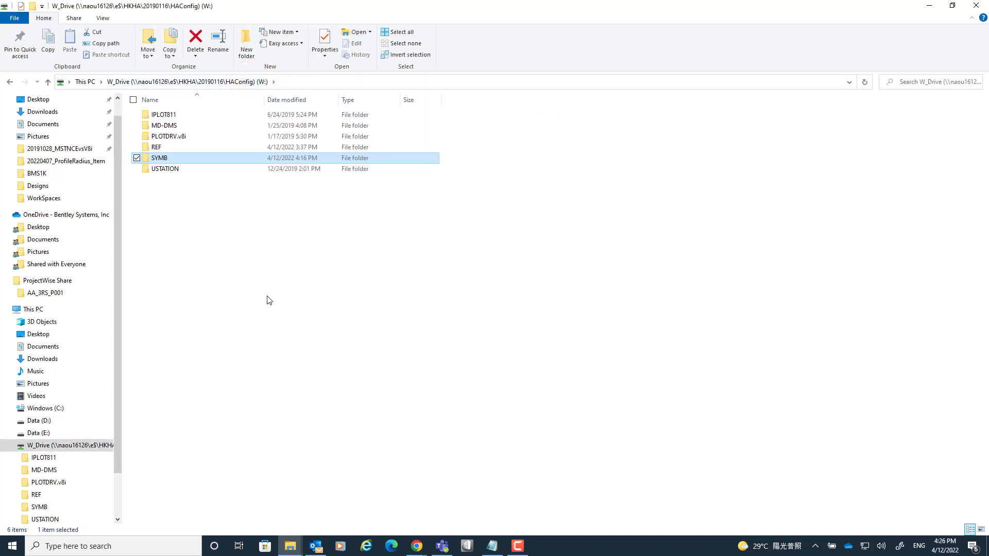
double_click(174, 148)
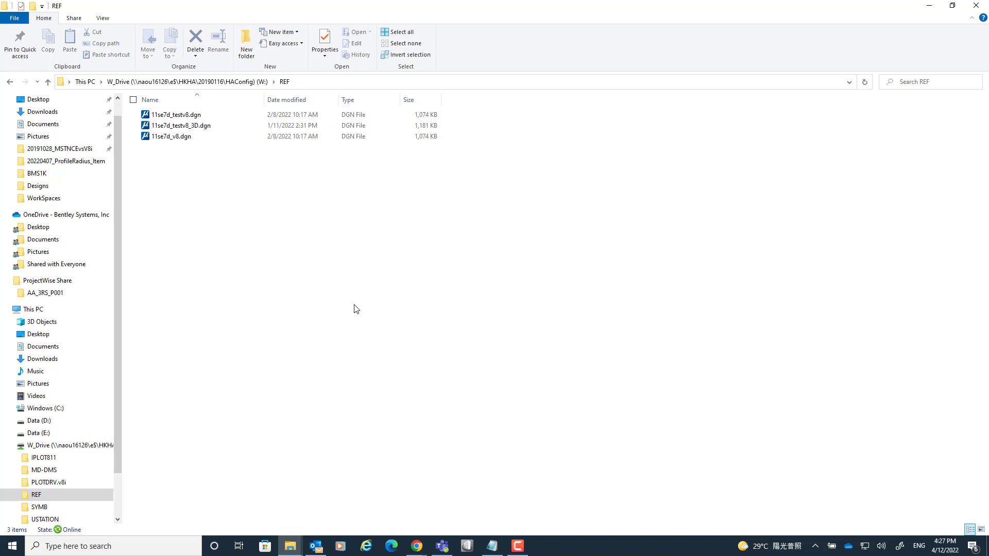
Open a second File Explorer window and go to the ProgramData folder on drive C:
key("super+e")
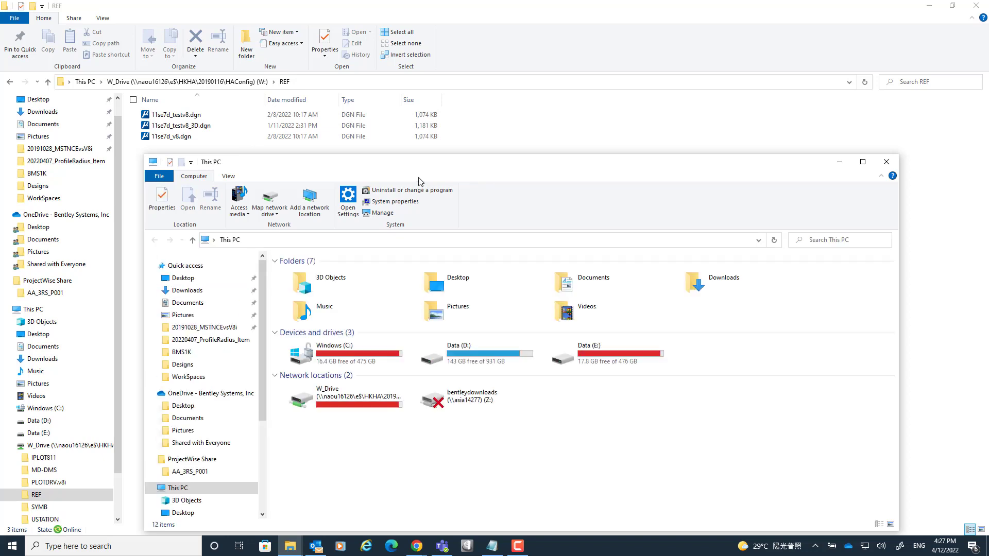
left_click_drag(418, 169, 414, 97)
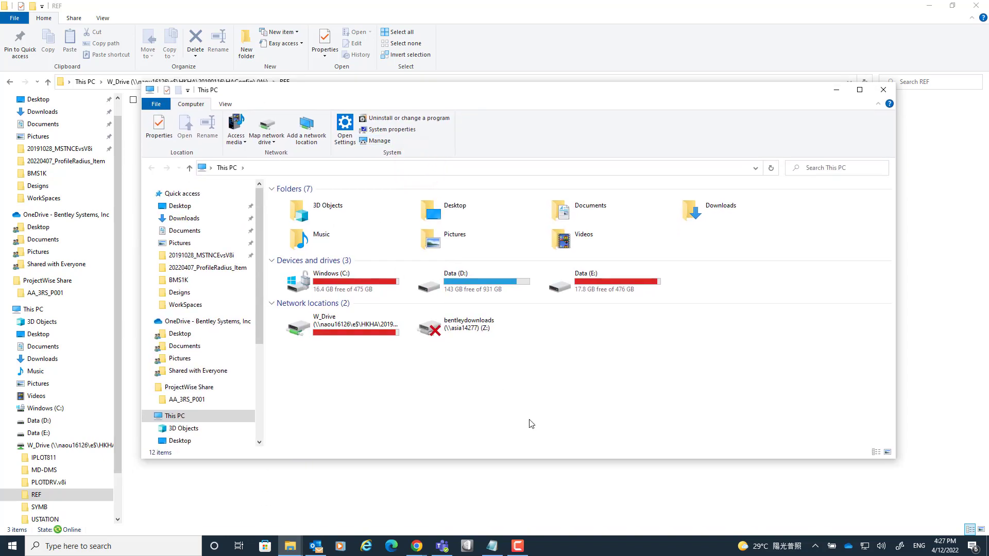
left_click(359, 280)
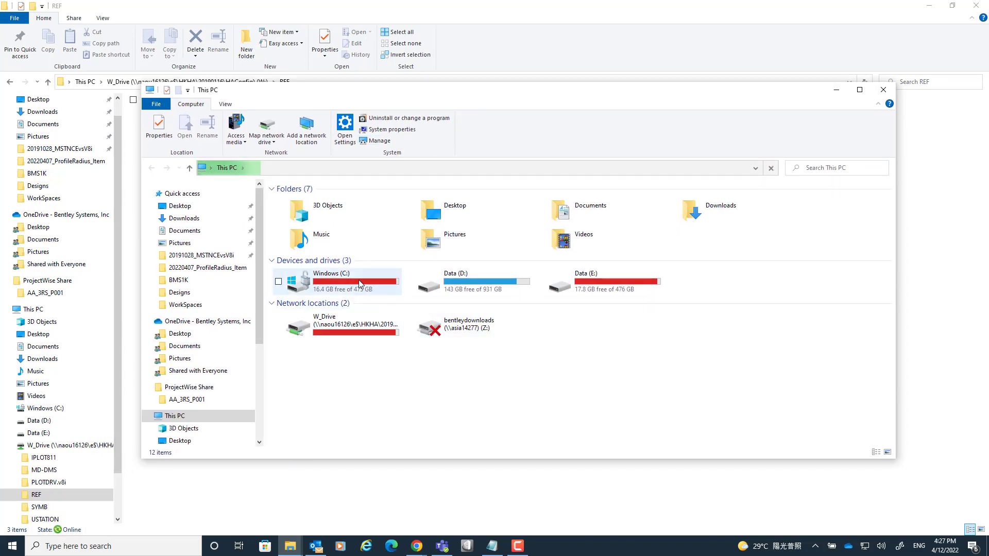
double_click(359, 280)
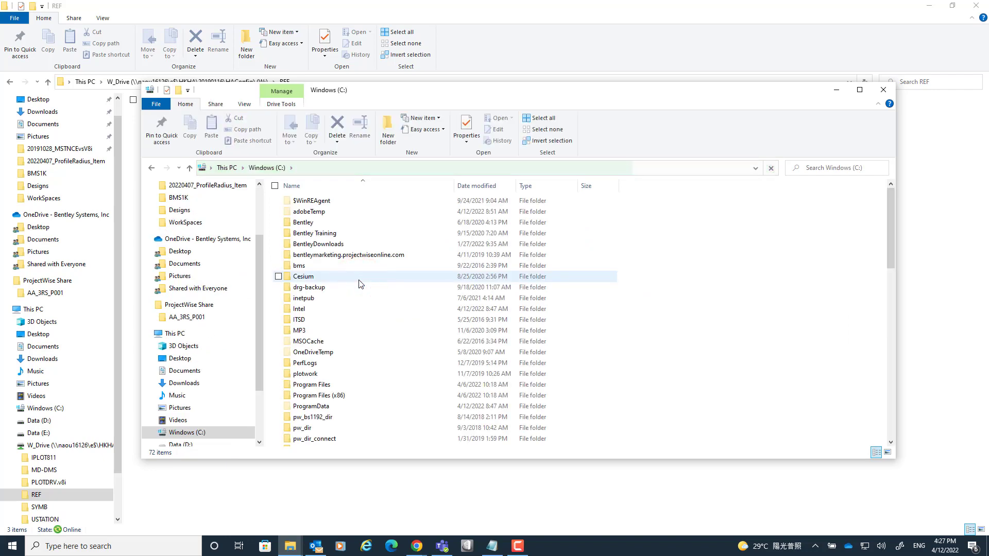
scroll(377, 372, "down", 2)
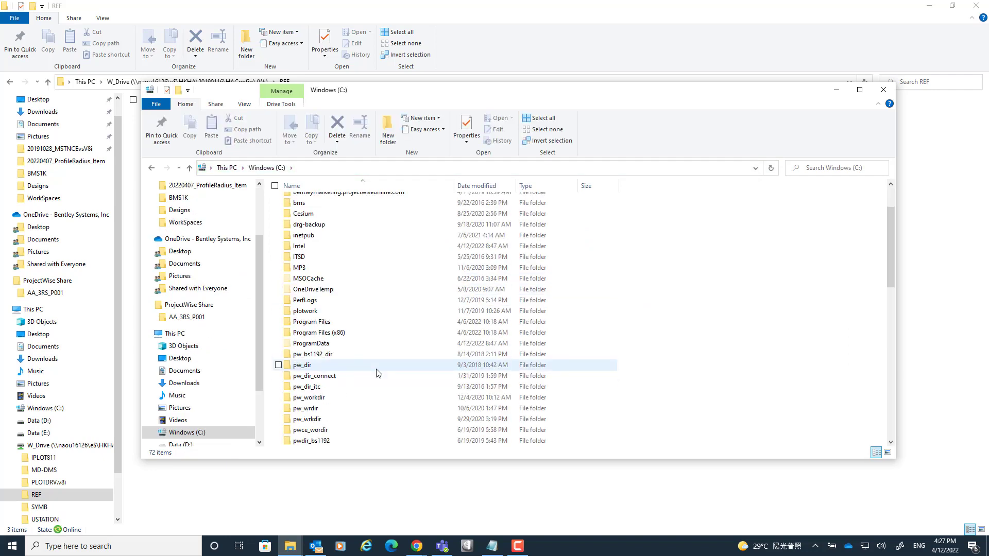
scroll(378, 372, "down", 2)
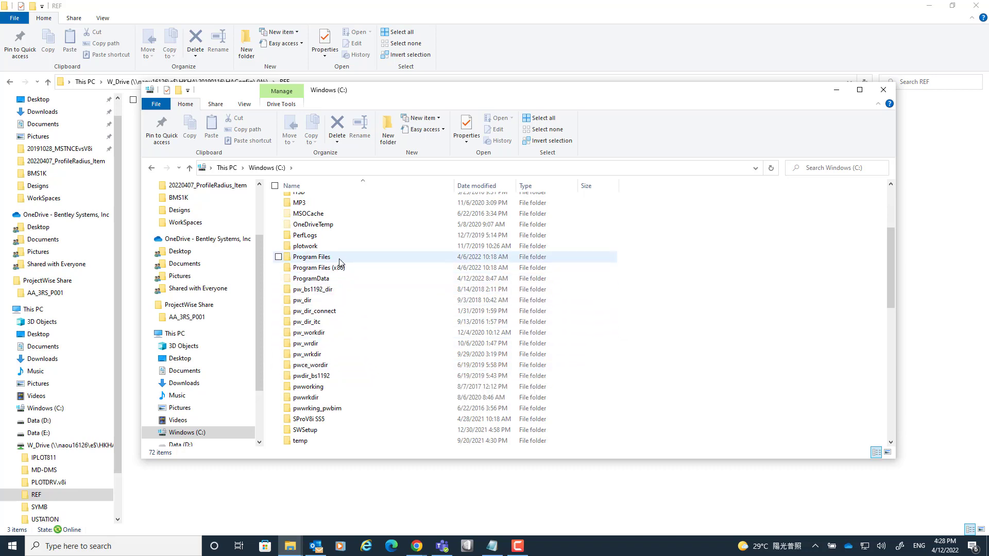
left_click(329, 281)
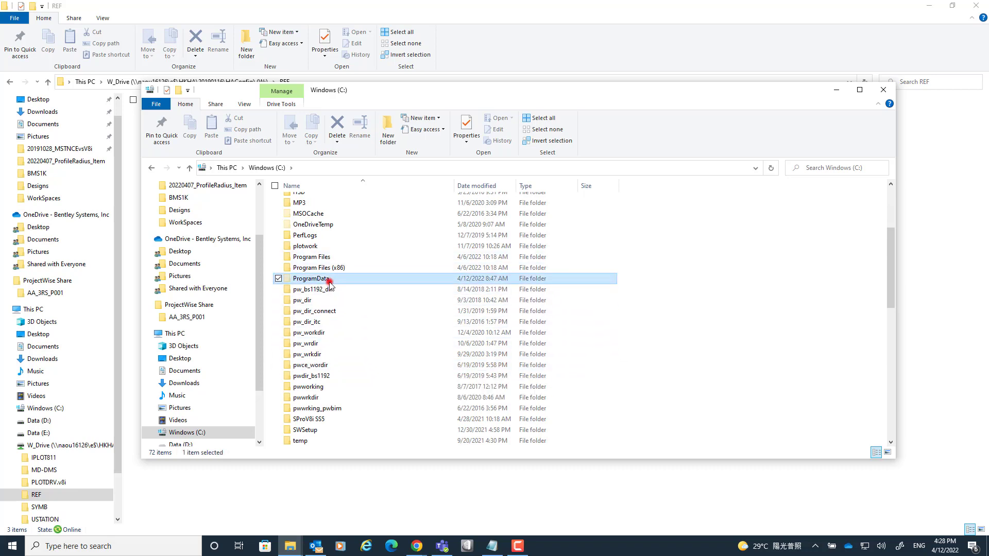
double_click(328, 280)
Open the WorkSpaces folder under Bentley\OpenBuildings CONNECT Edition\Configuration
left_click(316, 256)
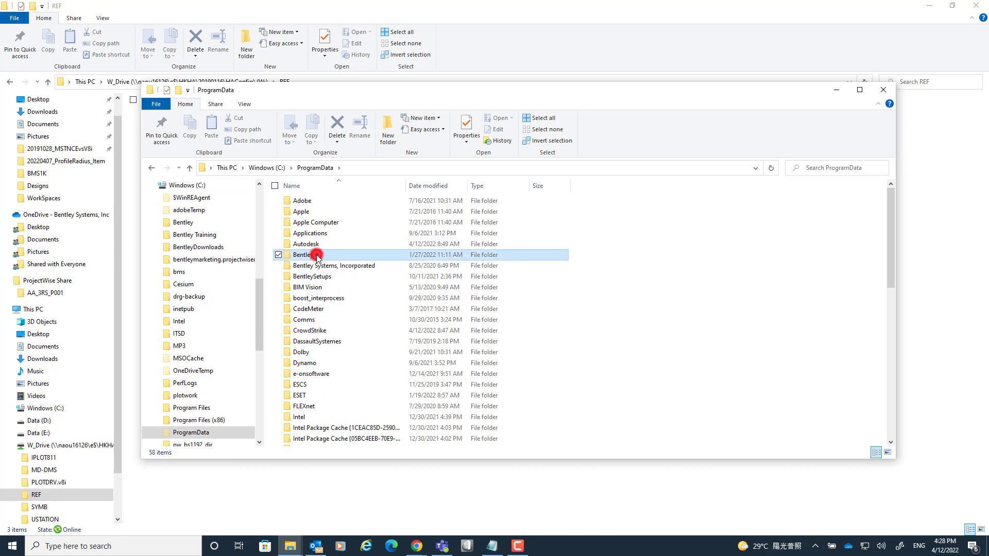
double_click(317, 256)
scroll(317, 258, "down", 10)
left_click(335, 295)
scroll(335, 295, "down", 3)
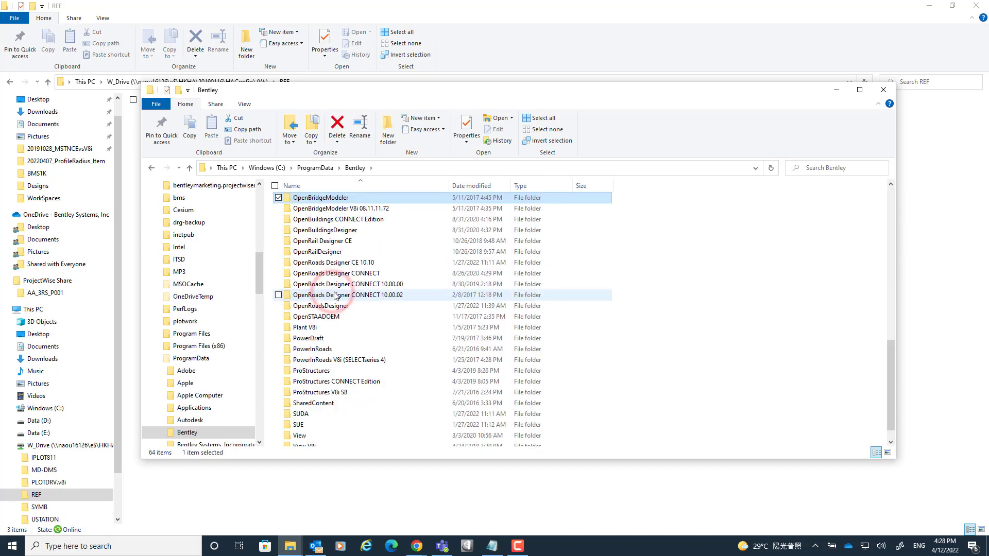
double_click(340, 223)
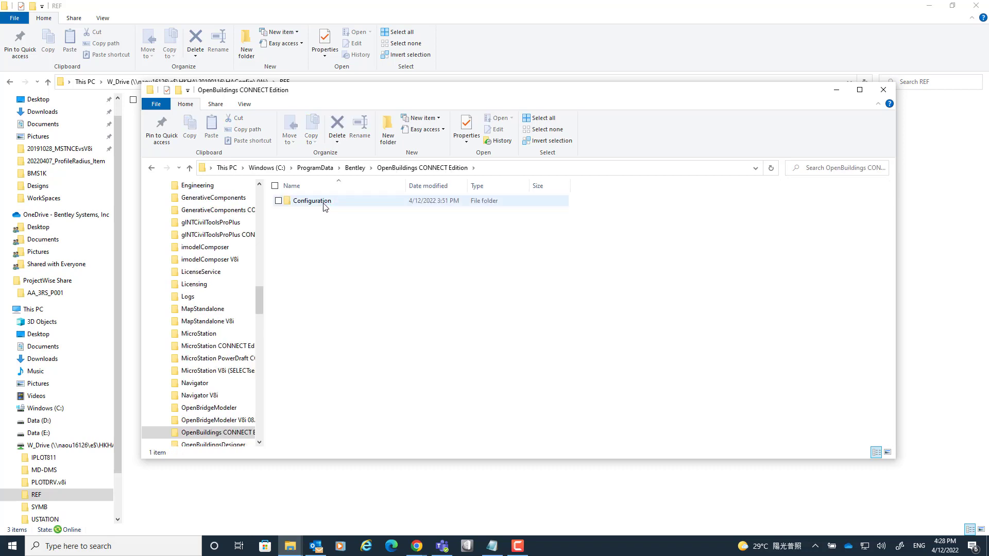
double_click(324, 204)
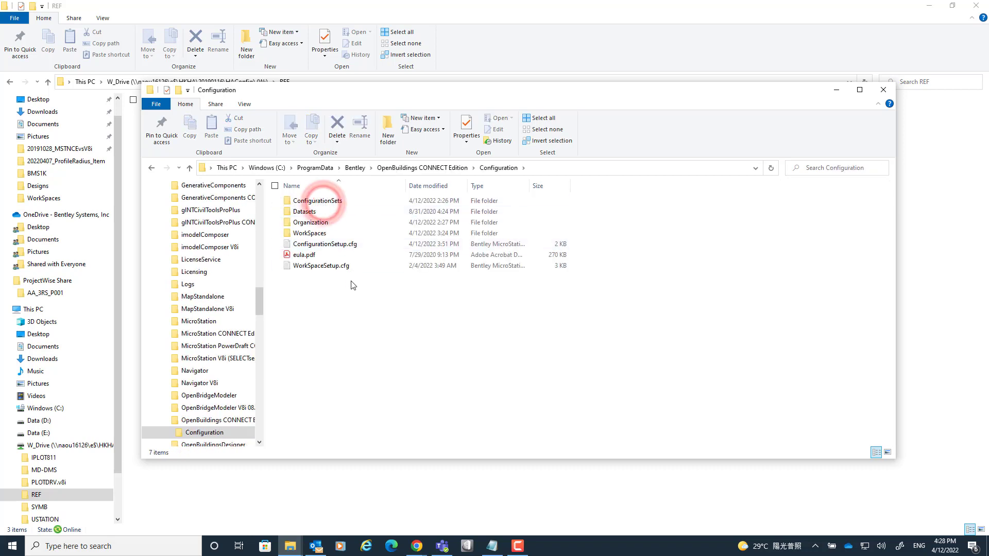
double_click(321, 235)
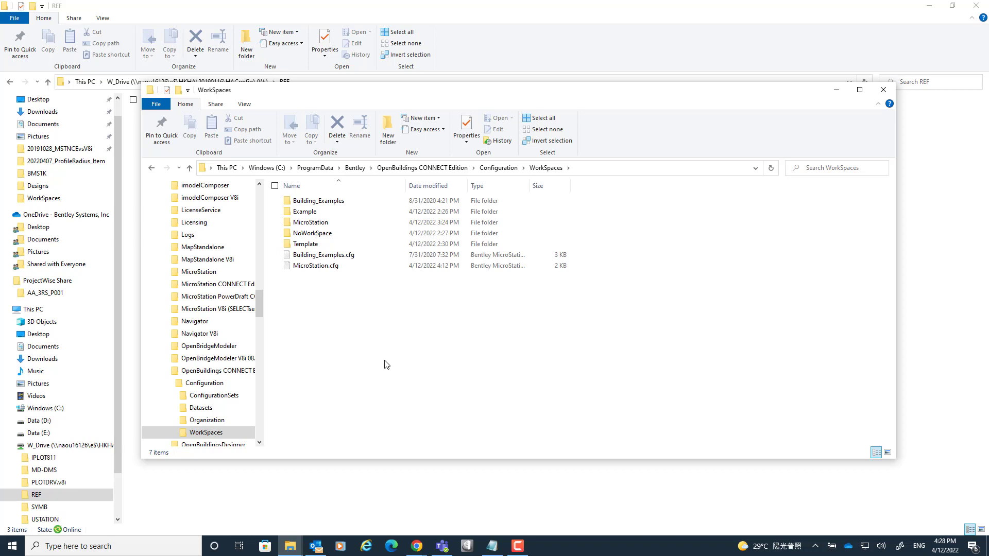
Open the MicroStation.cfg workspace configuration file from the WorkSpaces folder in Notepad
left_click(304, 225)
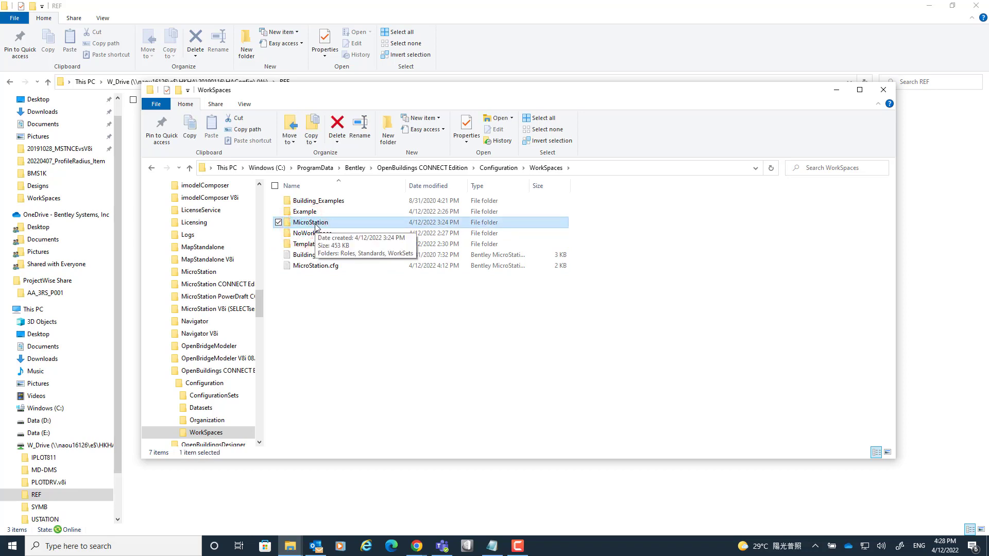
left_click(310, 267)
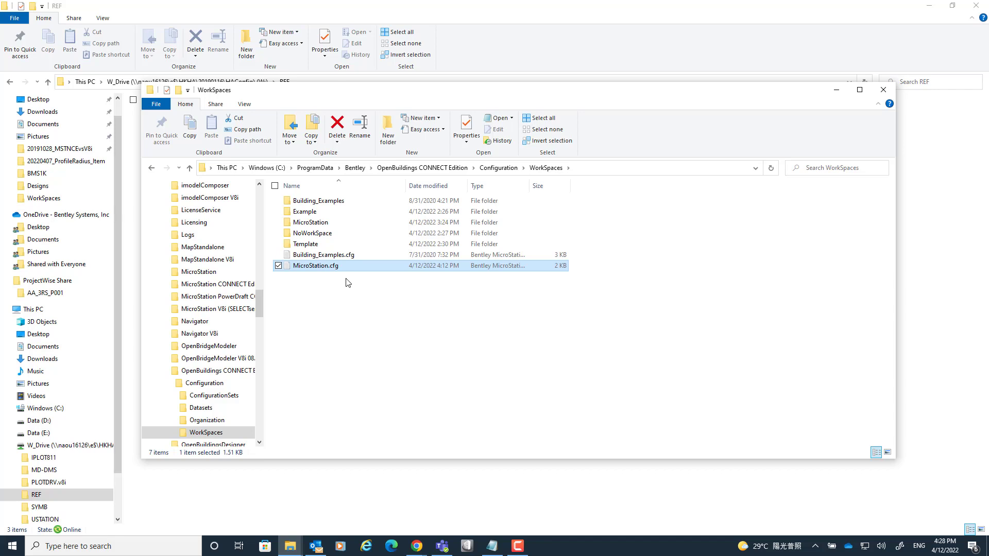
double_click(316, 266)
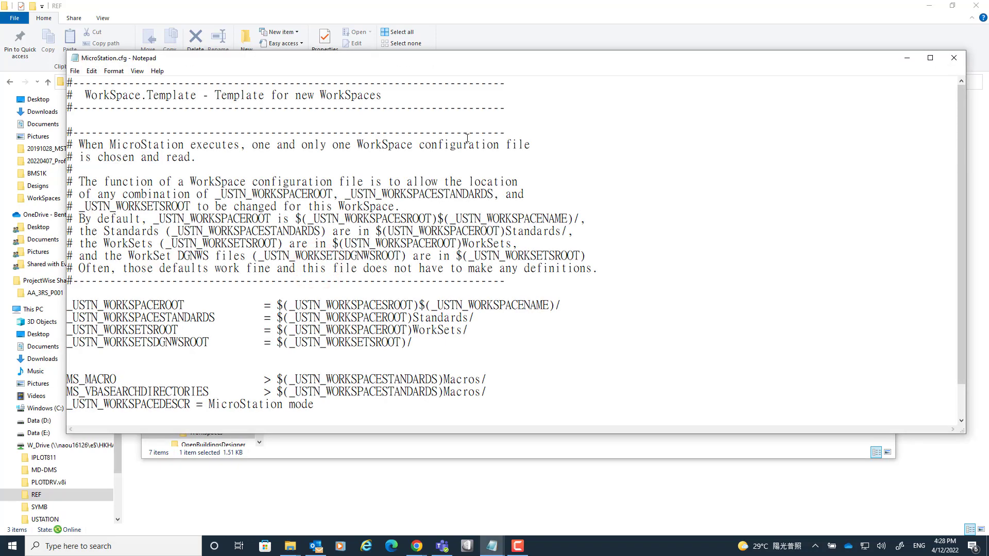
mouse_move(434, 62)
left_mouse_down()
mouse_move(418, 47)
mouse_move(432, 58)
left_mouse_up()
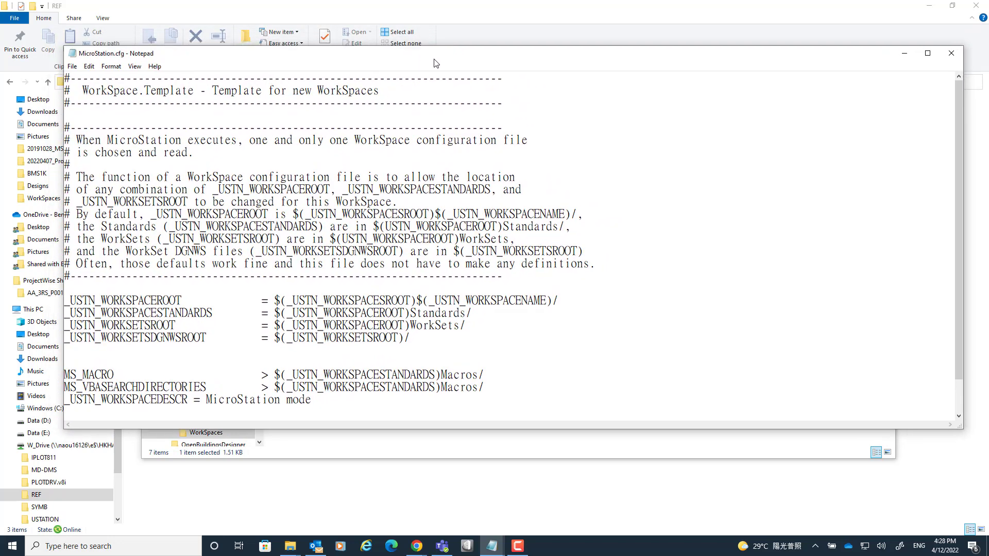
Add the line "MS_RFDIR > W:\REF\" below the _USTN_WORKSPACEDESCR definition, leaving a blank line between them
scroll(560, 253, "down", 1)
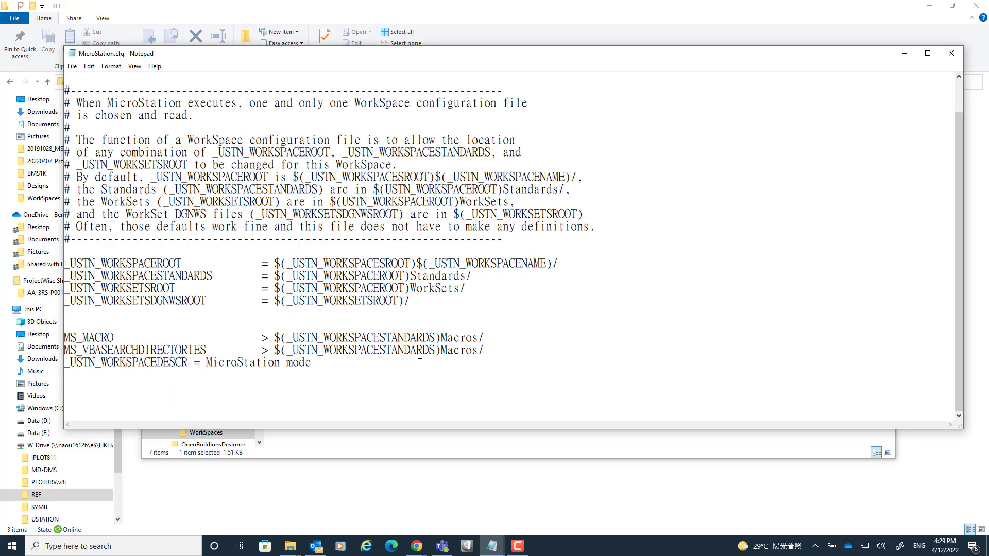
left_click(369, 376)
key("Return")
type("MS_RFDIR")
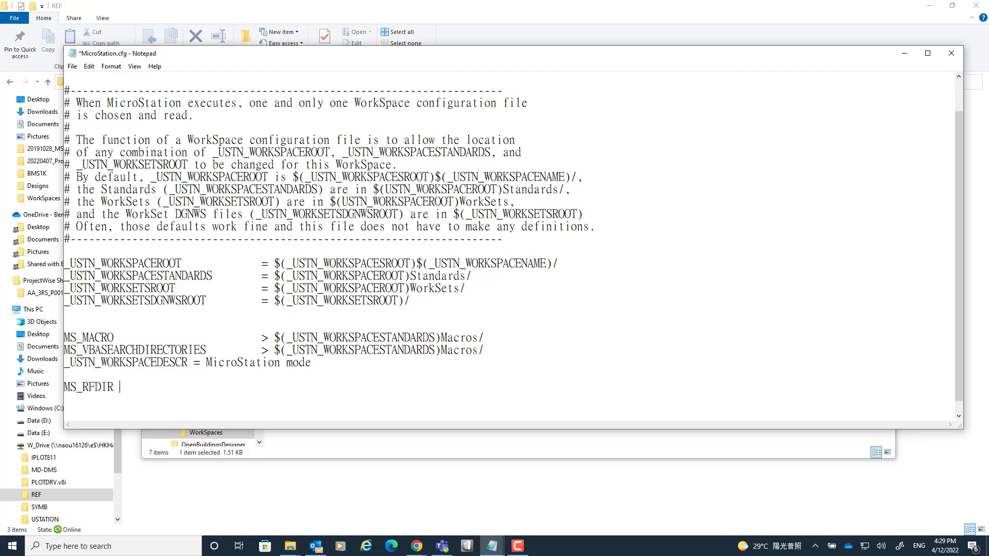
type(" >")
type("W:/")
key("BackSpace")
type("\\REF\\")
key("BackSpace")
Add the line "MS_SYMBRSRC > W:\SYMB\" beneath the MS_RFDIR definition
key("Return")
type("MS_SY")
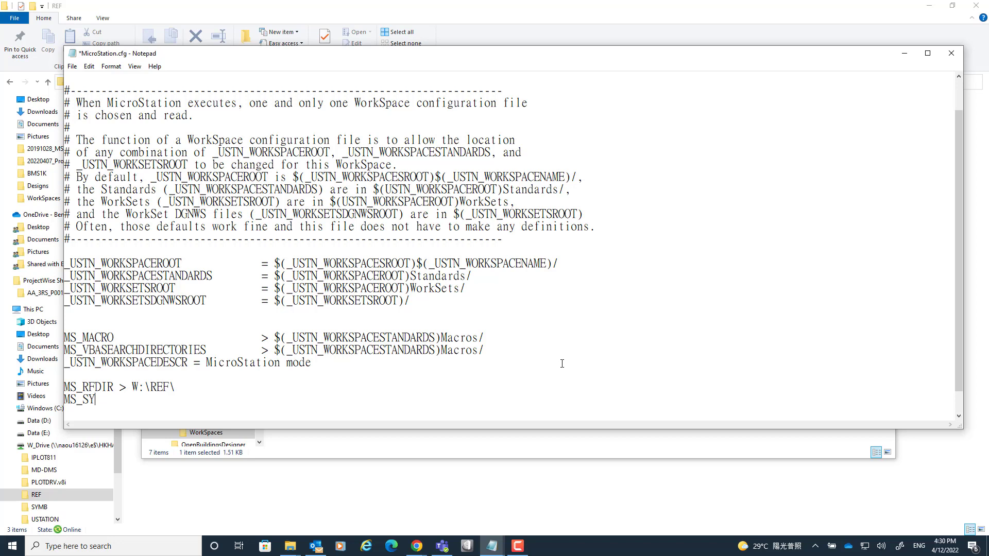
type("MBRSRC > W:\\SY")
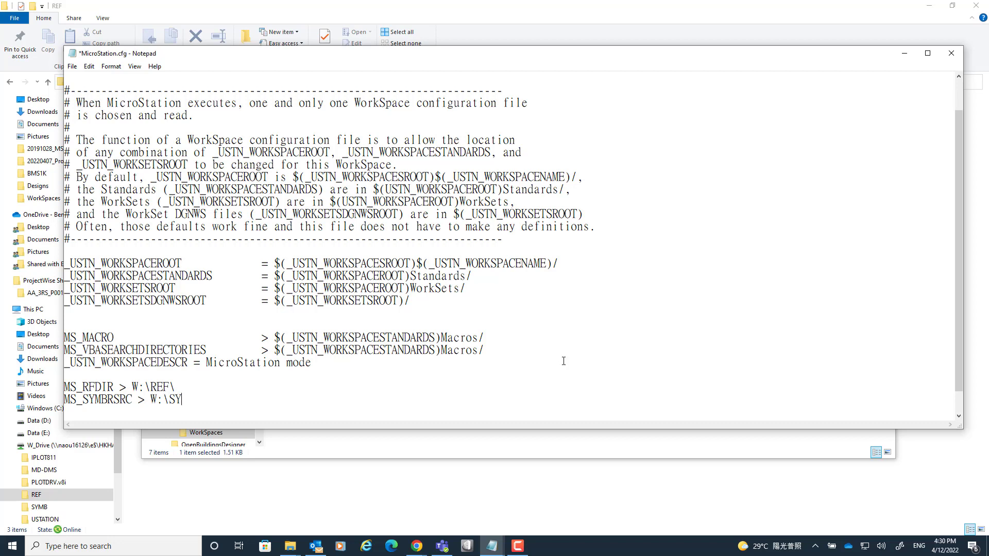
type("MB\\")
Check the resource files in the SYMB folder on W: and return to MicroStation.cfg in Notepad
left_click(447, 16)
left_click(236, 82)
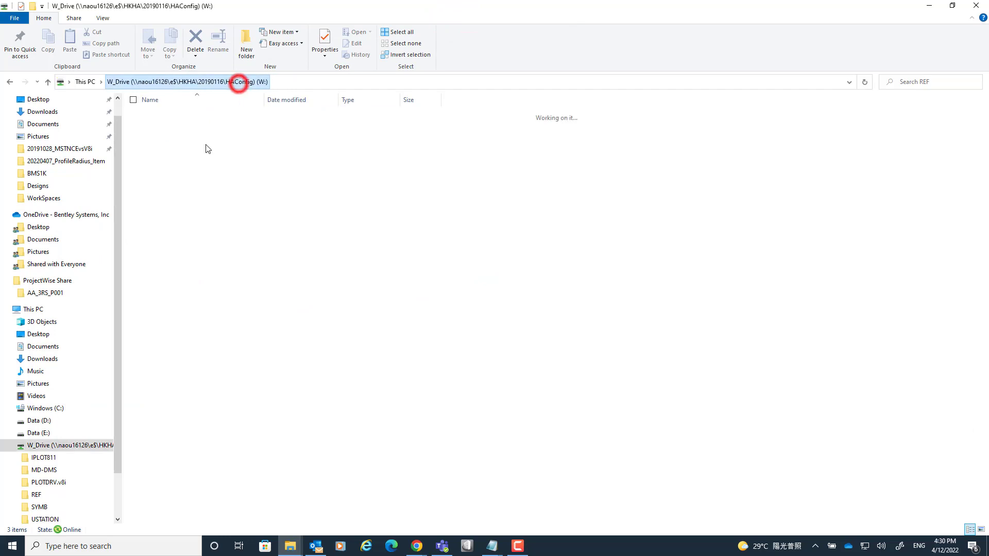
double_click(160, 158)
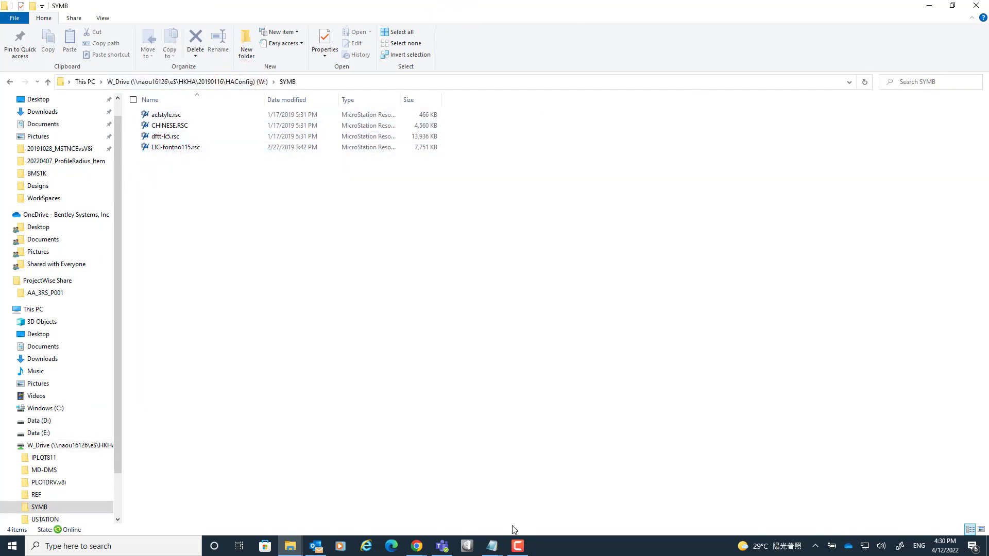
left_click(493, 546)
left_click(547, 510)
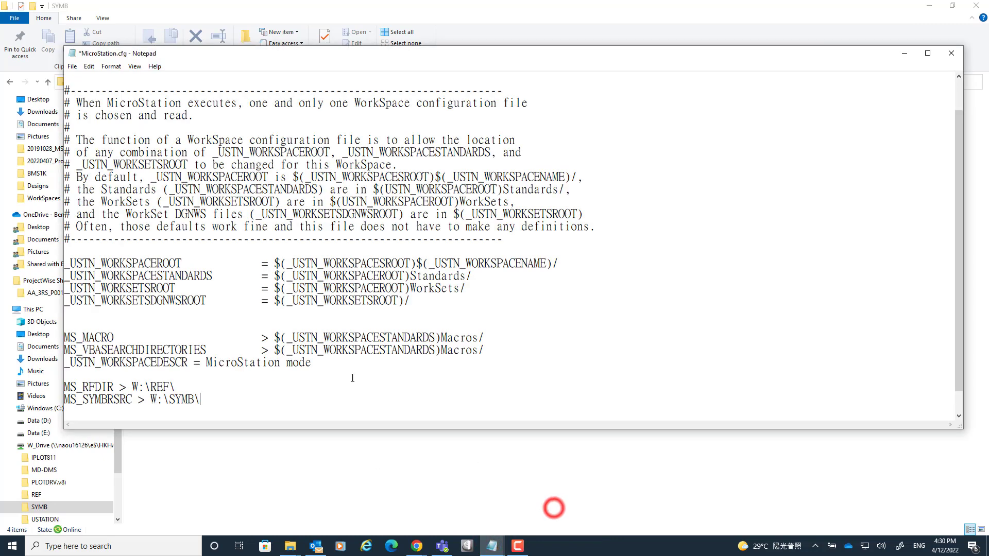
Copy "MS_DGNLIBLIST_DISPLAYSTYLES > $(_USTN_SYSTEMROOT)\dgnlib\DrawComp\en\*.dgnlib" from the untitled Notepad file and paste it below the MS_SYMBRSRC line
left_click(253, 400)
key("Return")
mouse_move(496, 547)
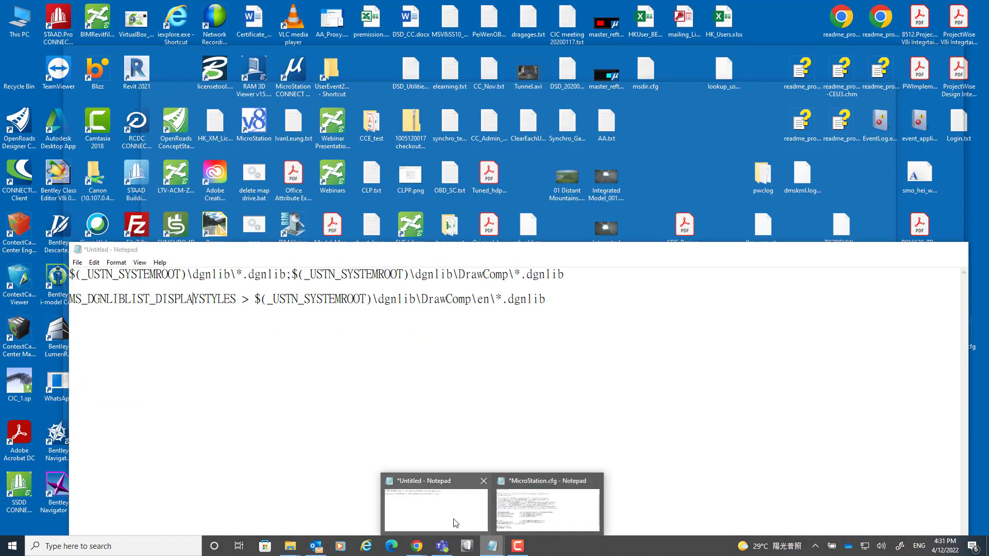
left_click(456, 524)
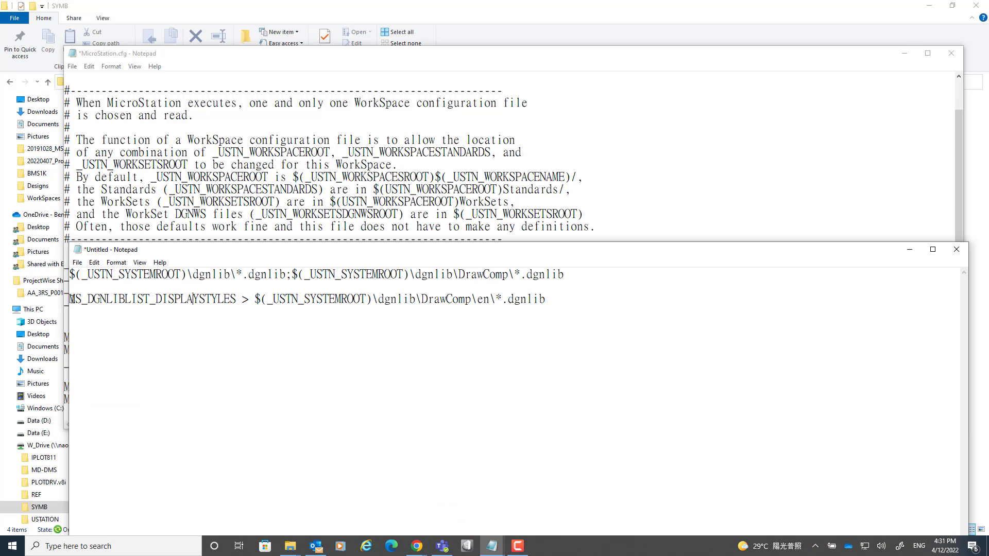
left_click_drag(70, 299, 547, 299)
key("ctrl+c")
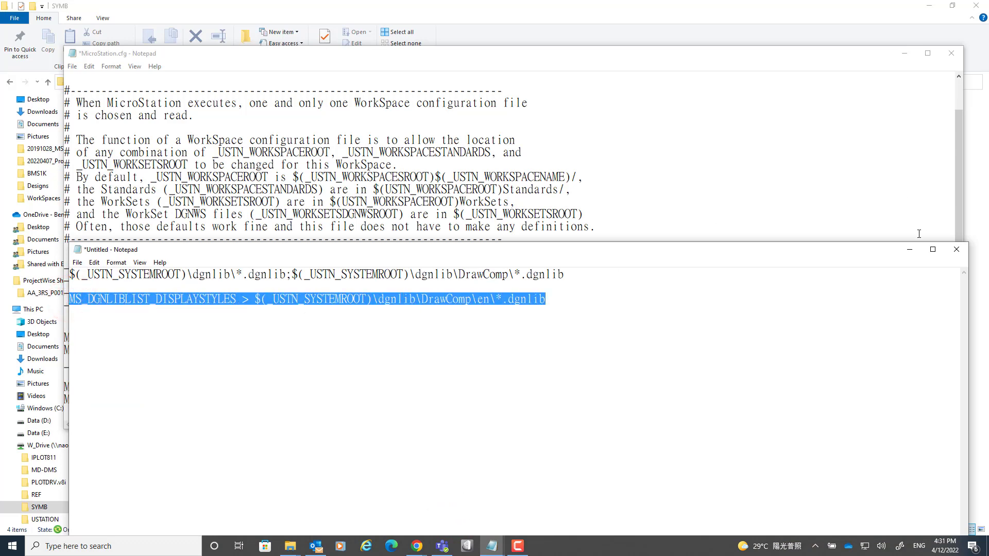
left_click(910, 249)
left_click(205, 399)
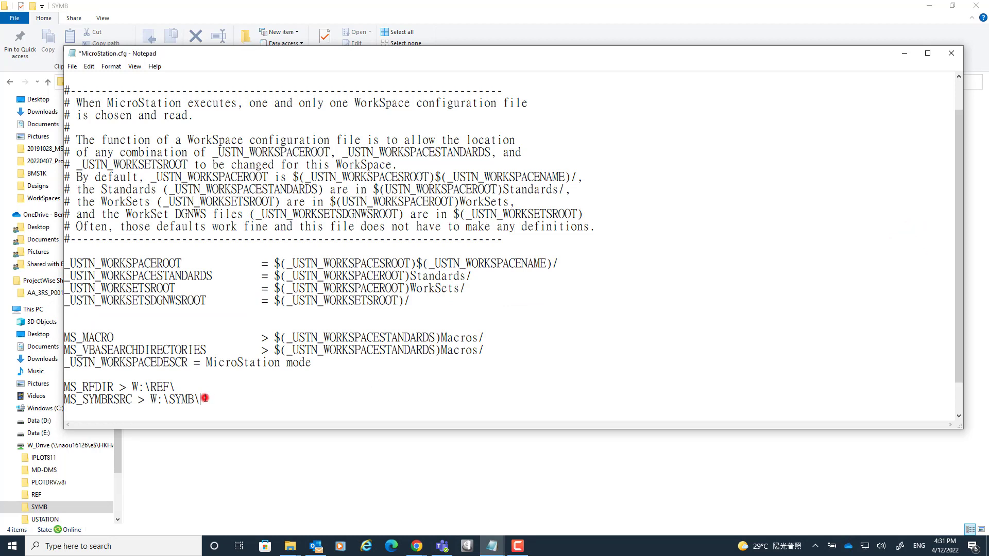
key("Return")
key("ctrl+v")
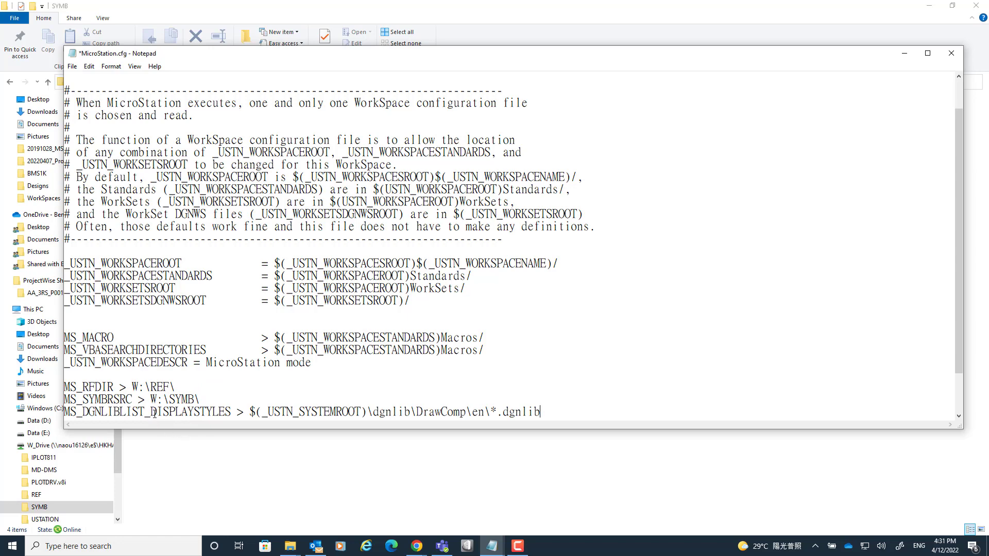
Review the $(_USTN_SYSTEMROOT) variable and the dgnlib\DrawComp\en subfolders in the MS_DGNLIBLIST_DISPLAYSTYLES path
left_click_drag(251, 411, 367, 411)
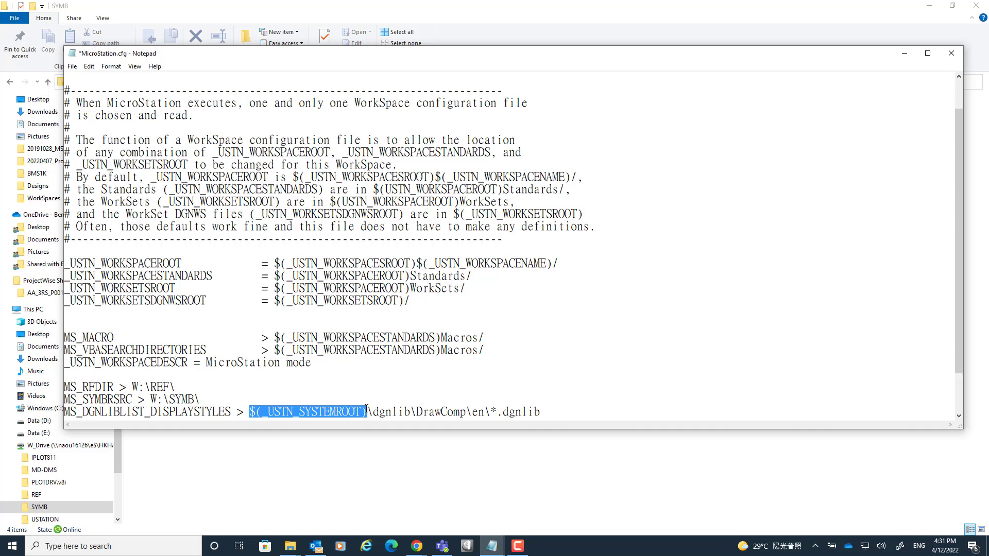
left_click_drag(373, 411, 485, 412)
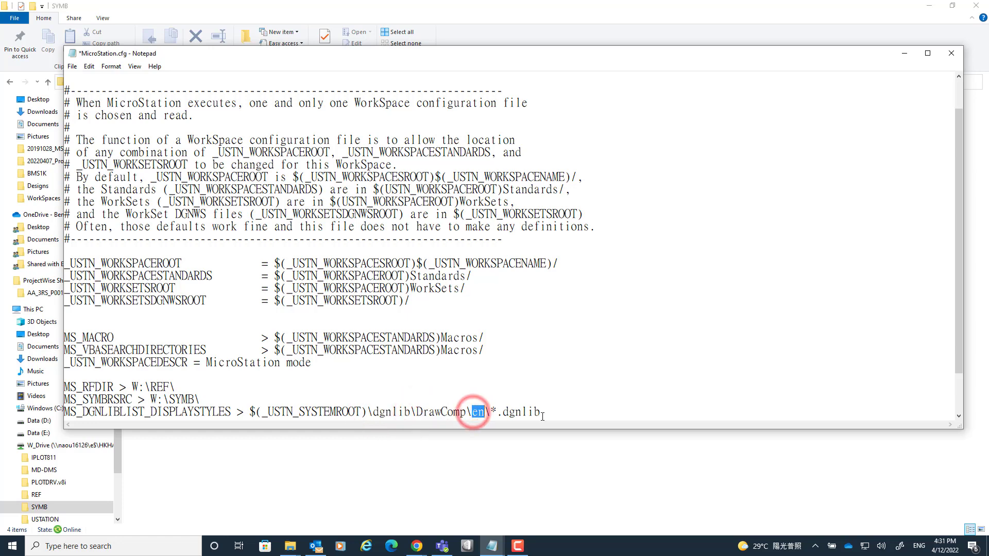
left_click(545, 411)
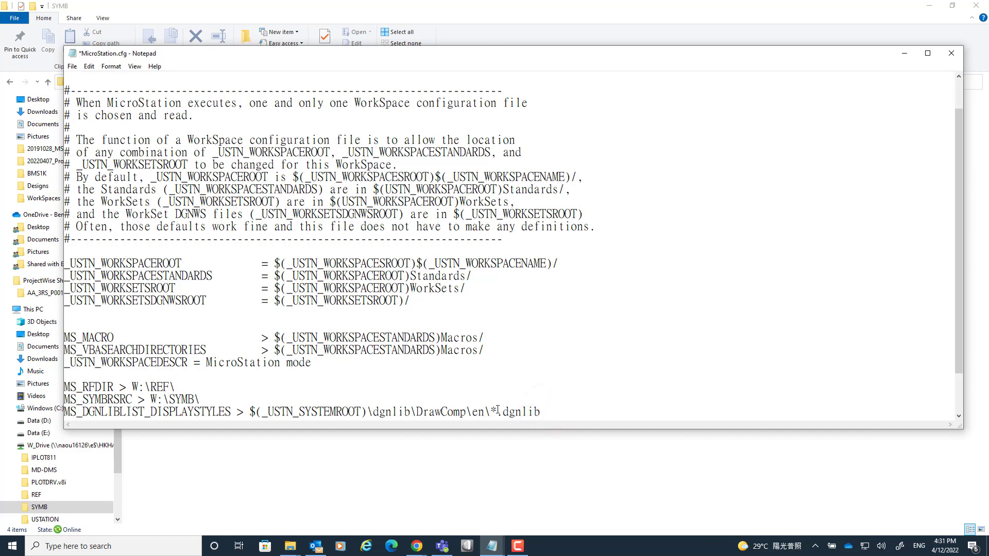
Check the dgnlib files in the OpenBuildingsDesigner\Default\Dgnlib\DrawComp\en folder in File Explorer and return to MicroStation.cfg
left_click(290, 545)
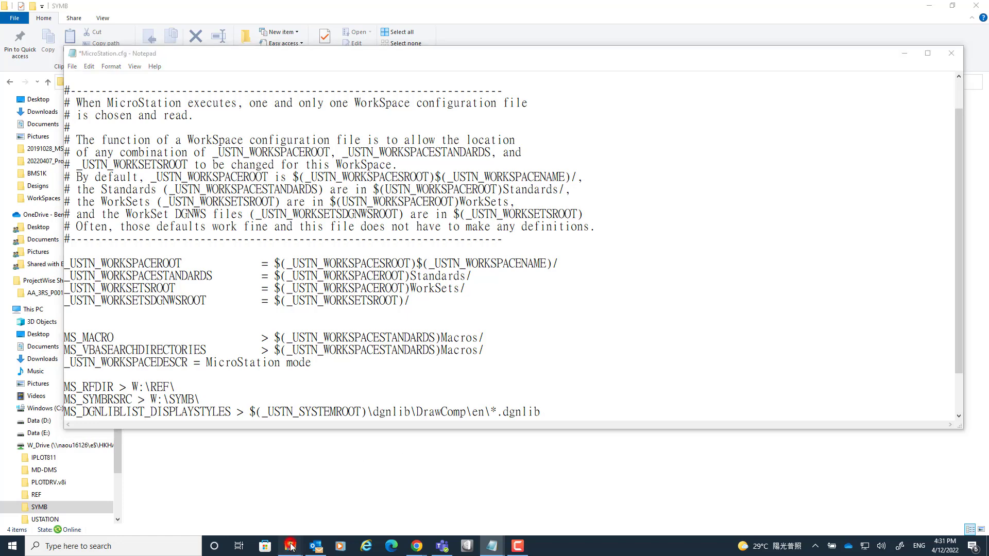
mouse_move(191, 520)
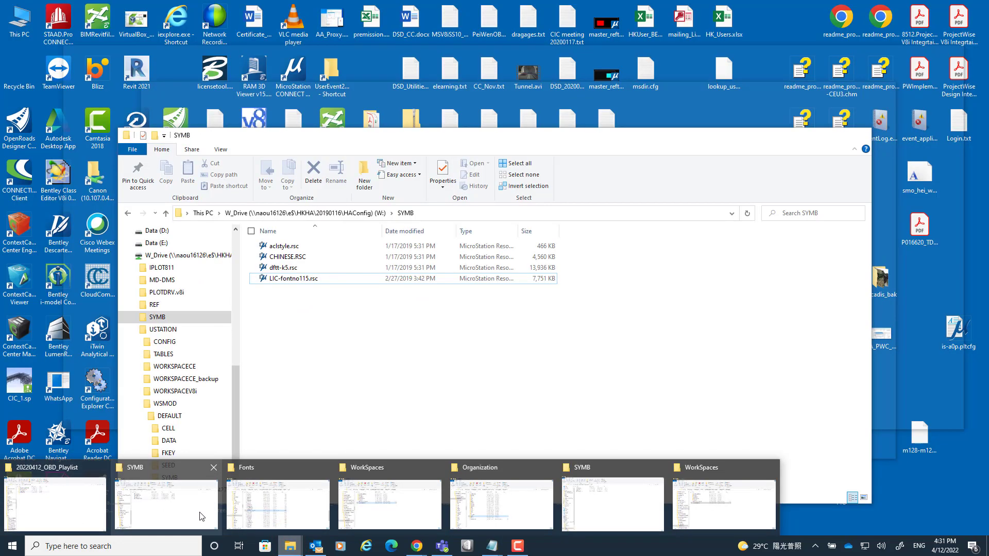
mouse_move(253, 516)
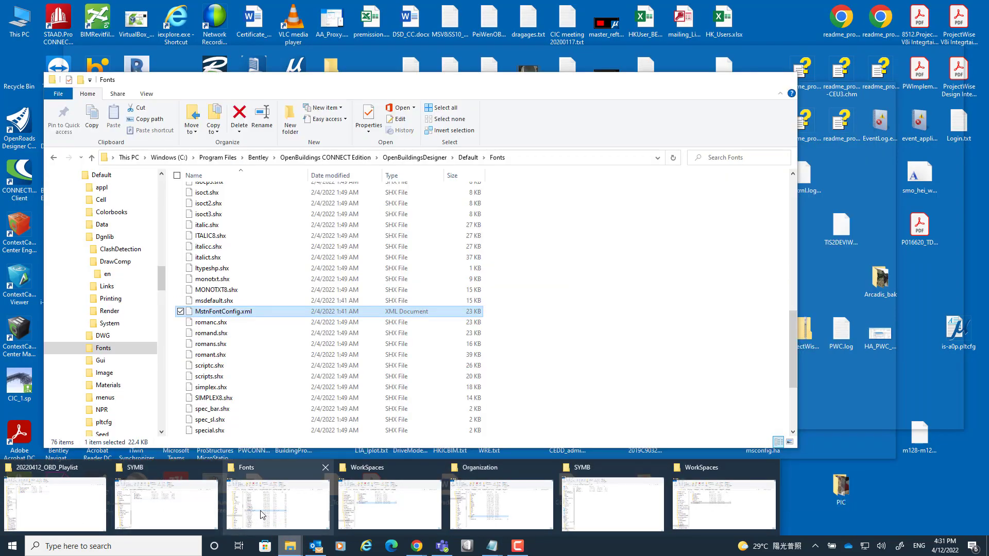
left_click(262, 514)
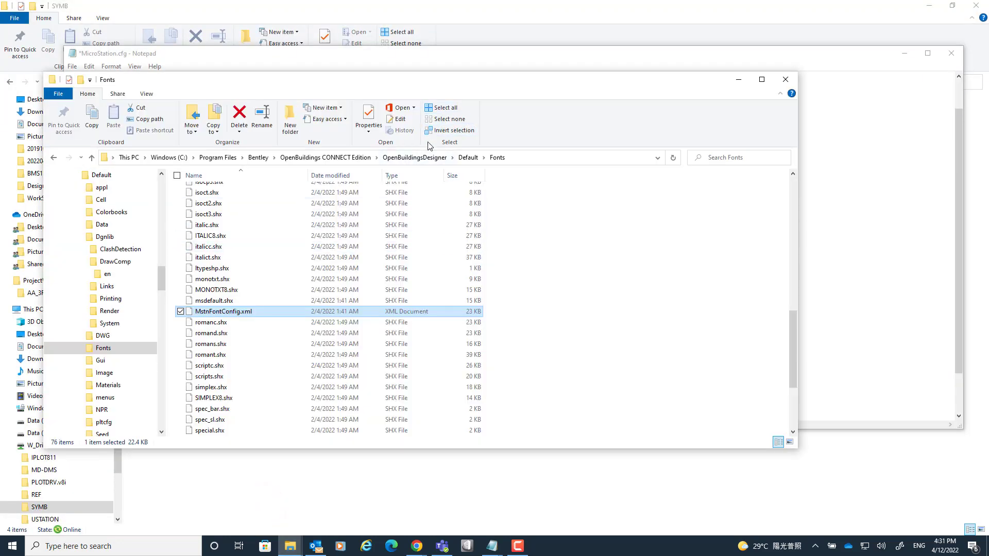
left_click(468, 157)
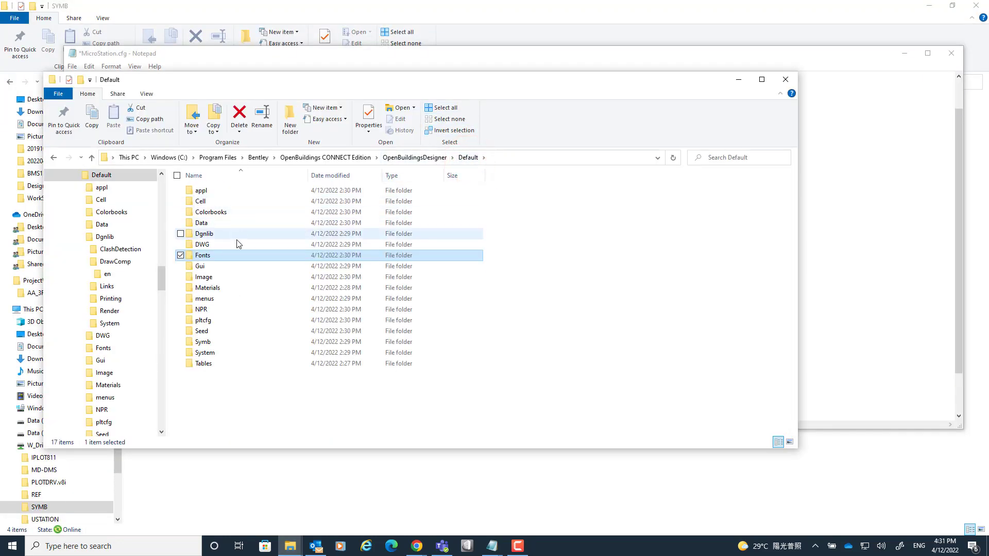
double_click(207, 236)
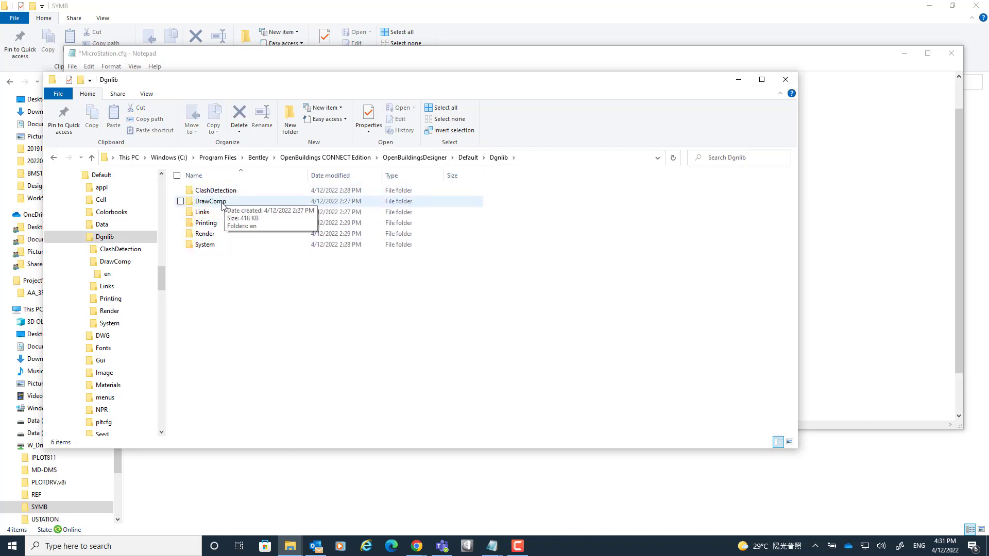
double_click(217, 201)
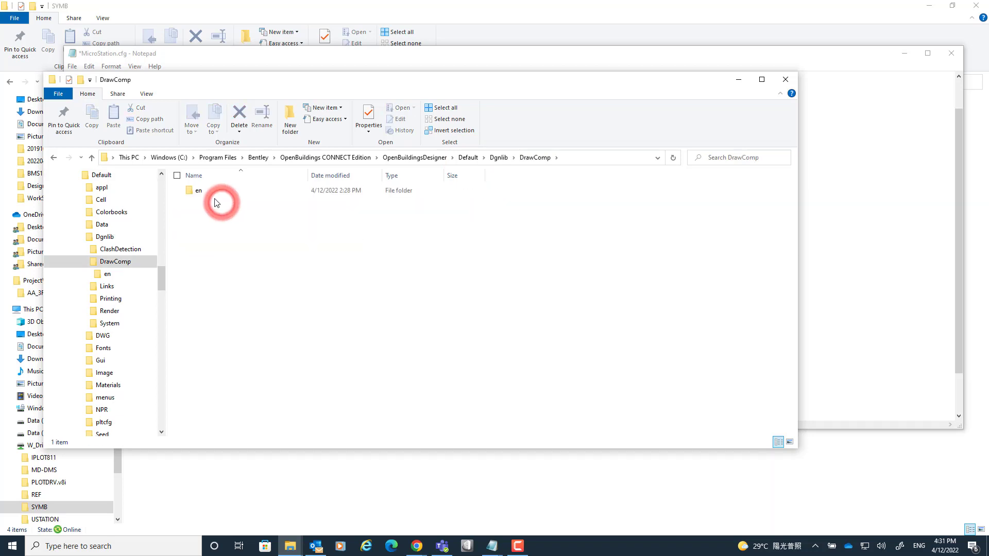
double_click(201, 192)
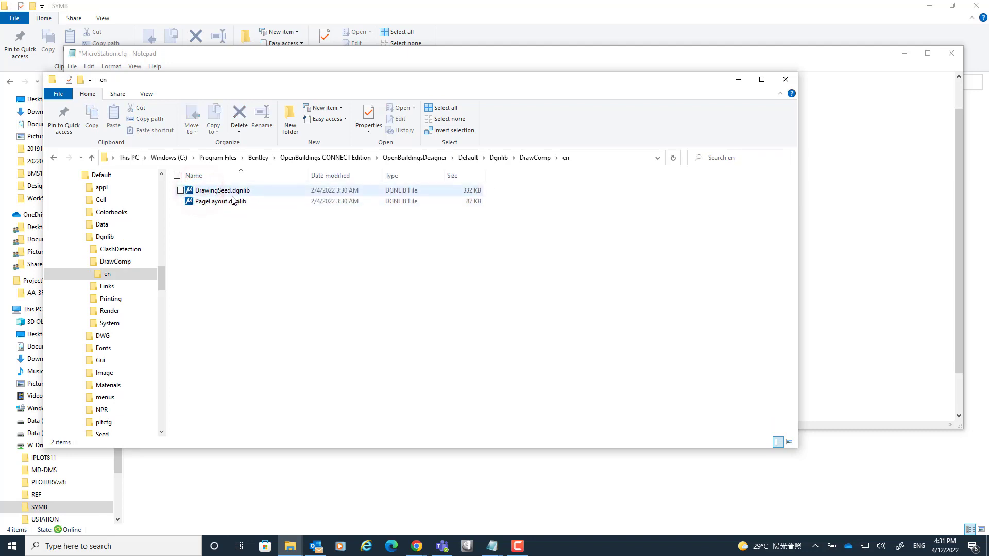
left_click(739, 78)
Save MicroStation.cfg with the added path definitions and close the file
scroll(555, 280, "down", 2)
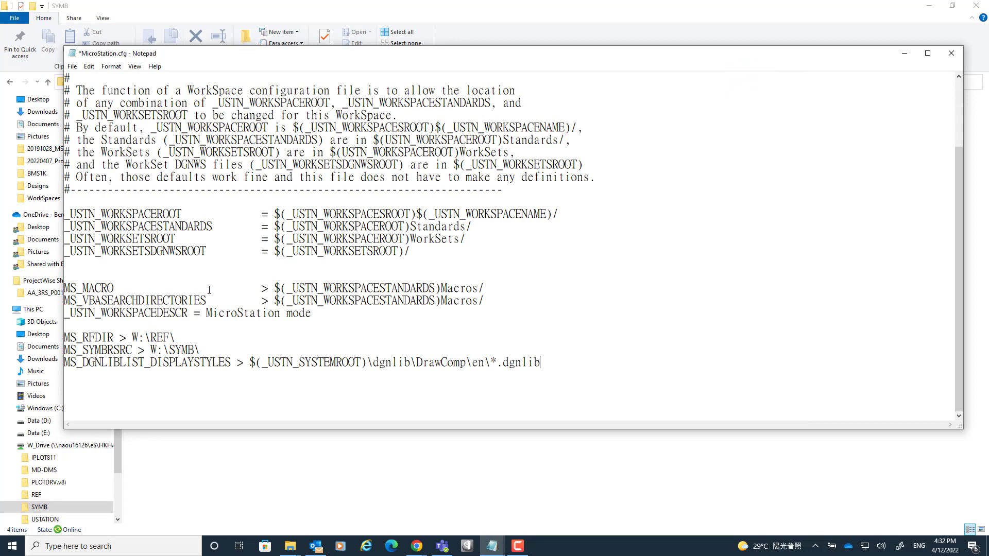
left_click(72, 67)
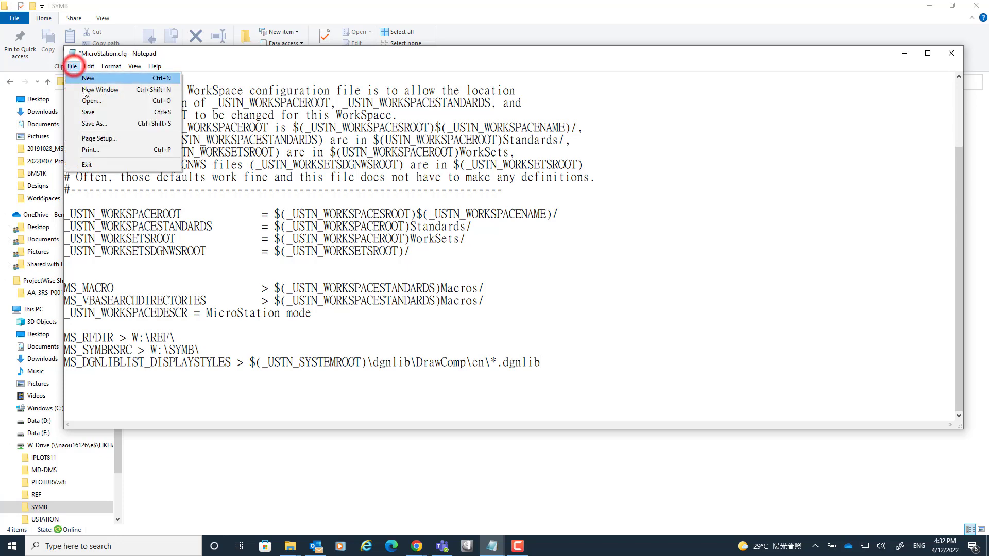
left_click(87, 112)
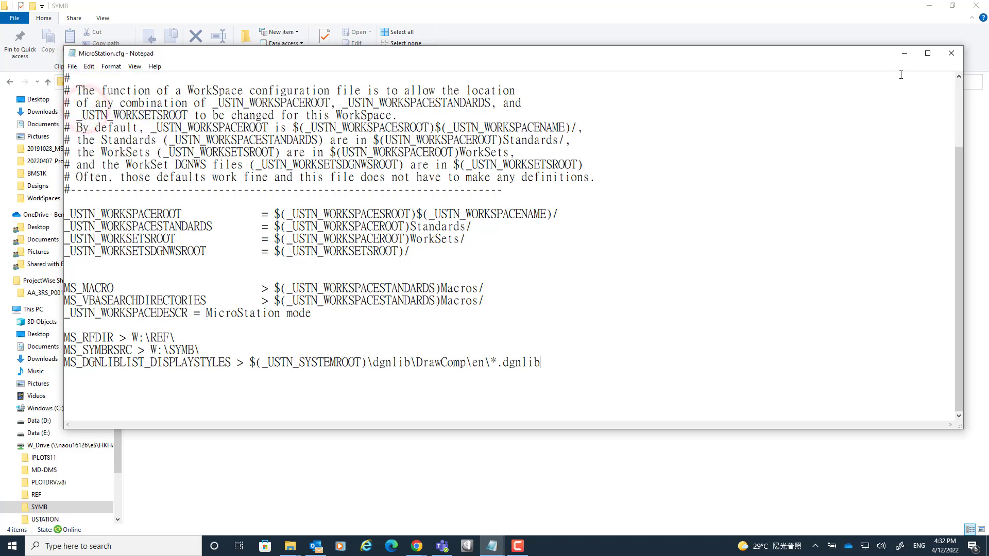
left_click(951, 54)
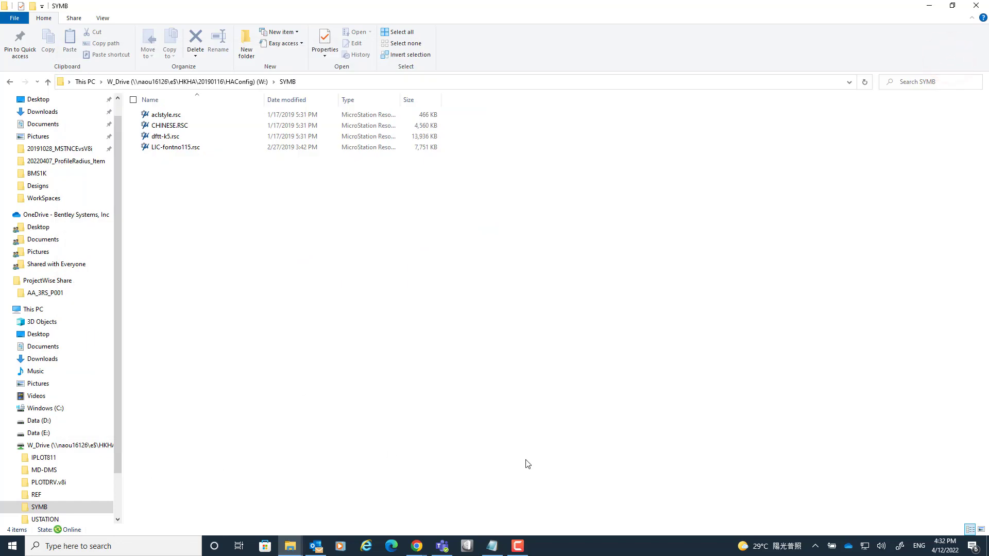
Switch to OpenBuildings Designer, open MasterPlan_Sample2.dgn from the MicroStation WS WorkSet and check the file path of its attached reference
left_click(470, 544)
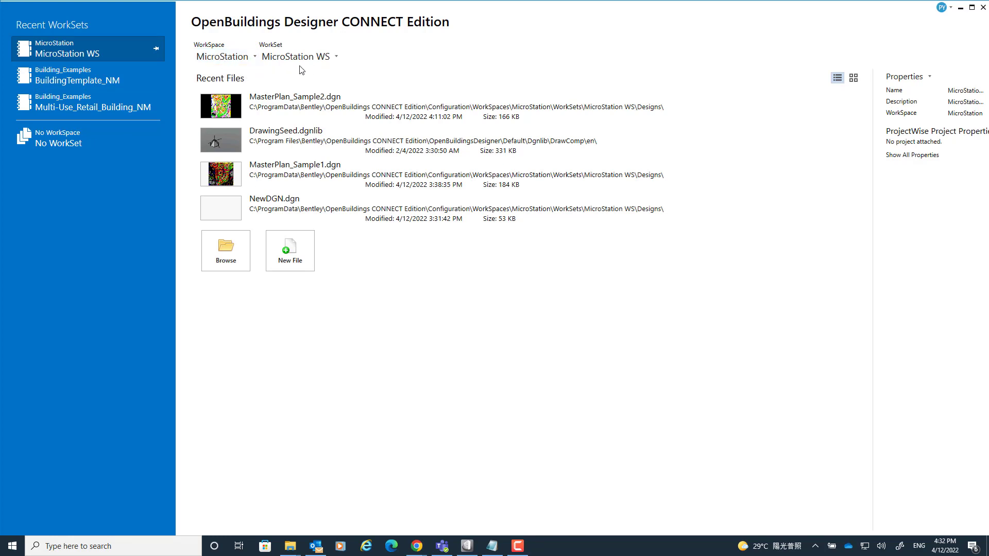
left_click(300, 104)
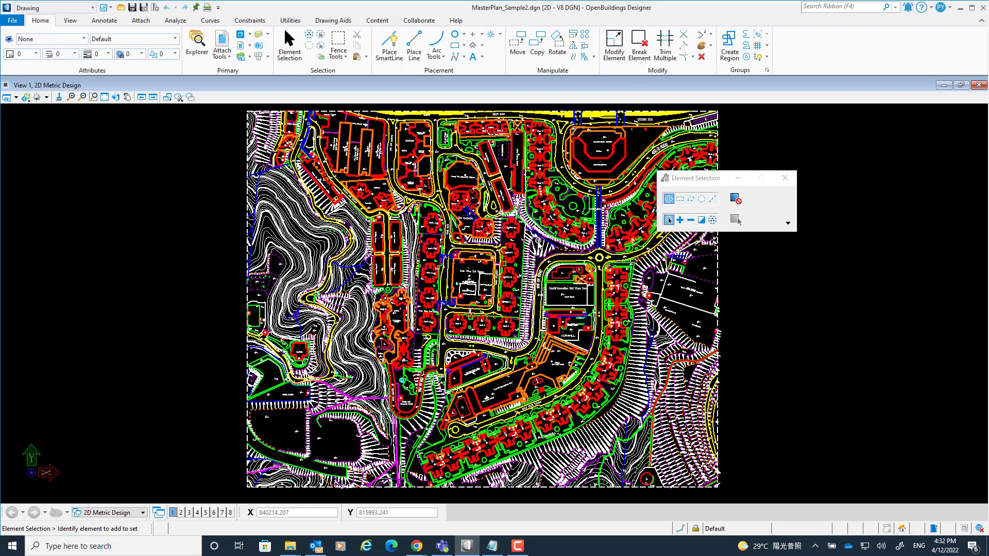
left_click(228, 40)
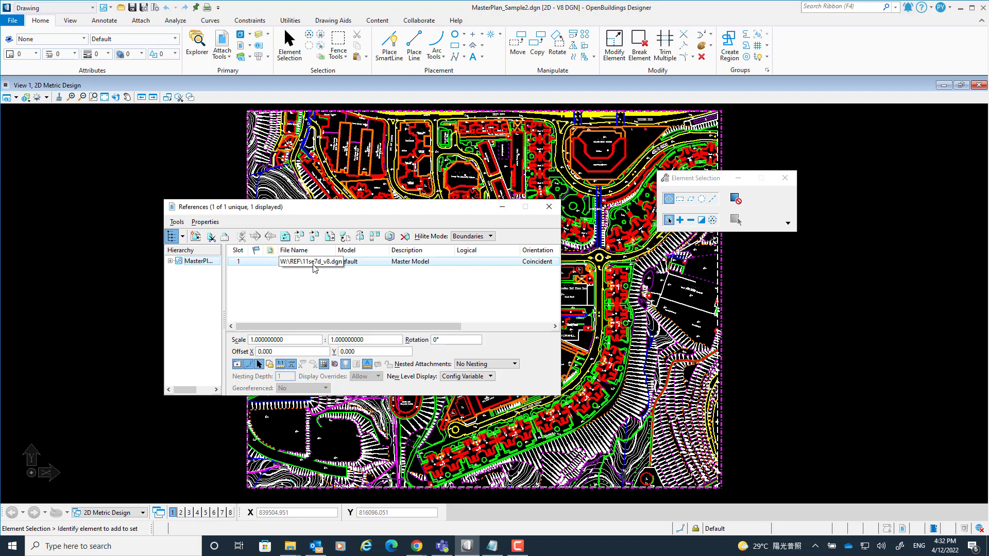
left_click(550, 207)
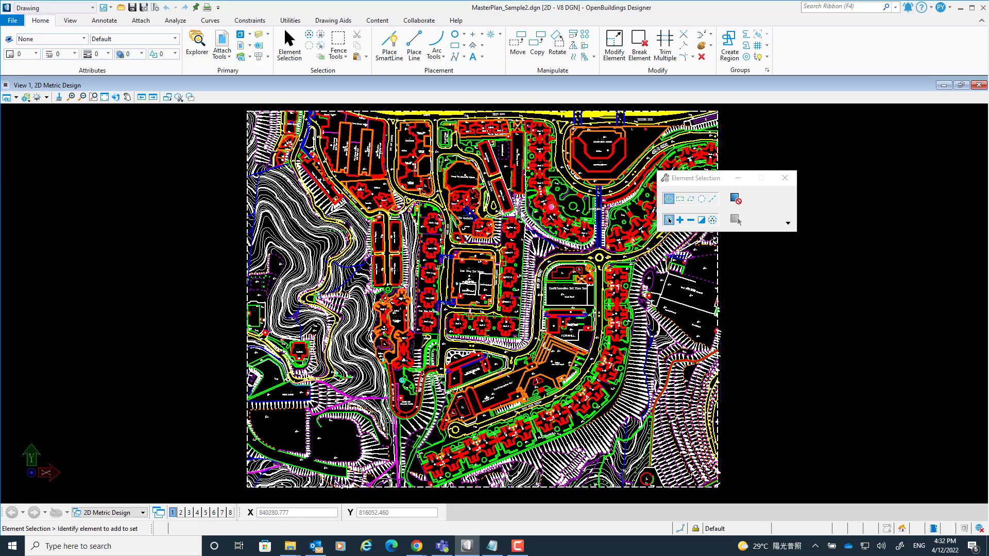
Open the configuration variables and search for "symbrsrc" to examine the MS_SYMBRSRC paths
left_click(12, 21)
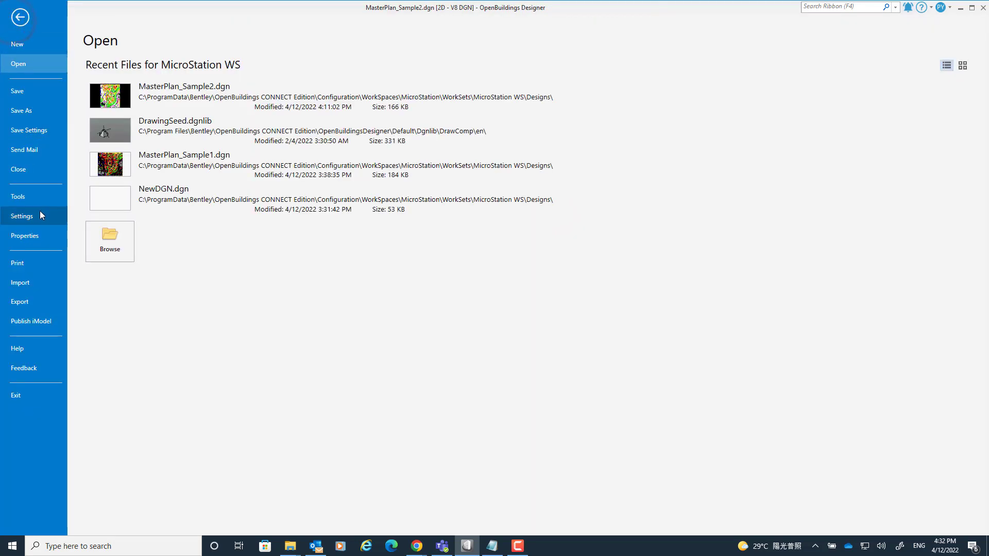
left_click(39, 213)
left_click(123, 126)
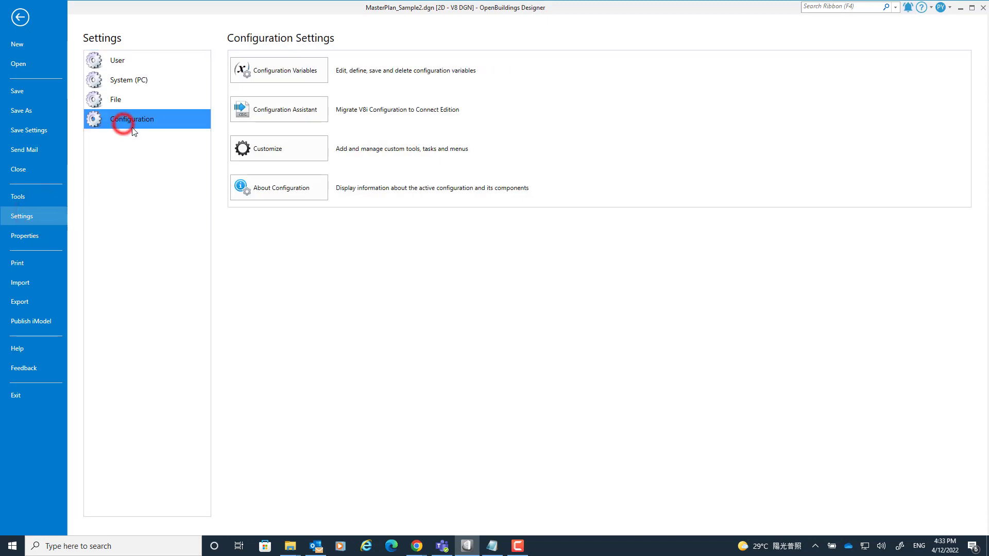
left_click(299, 70)
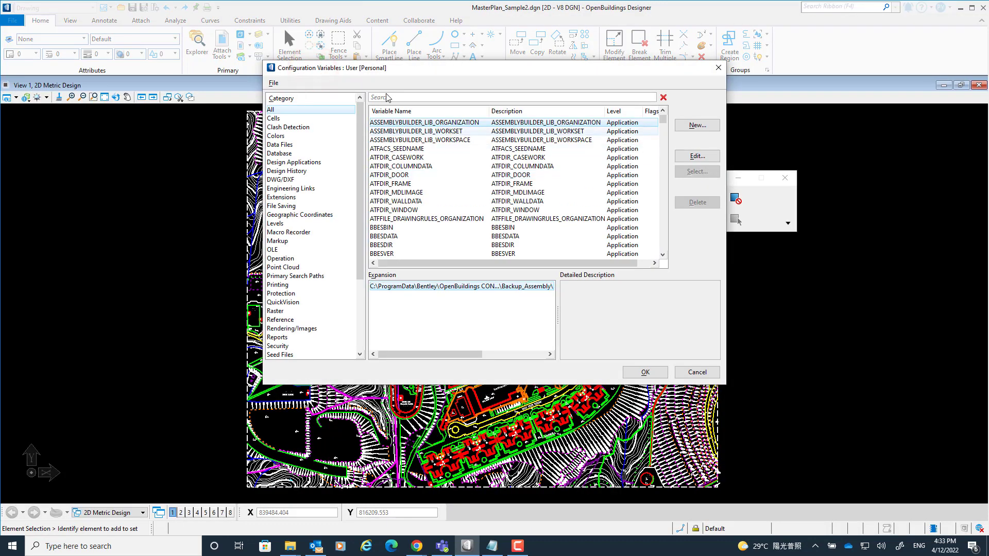
left_click(397, 99)
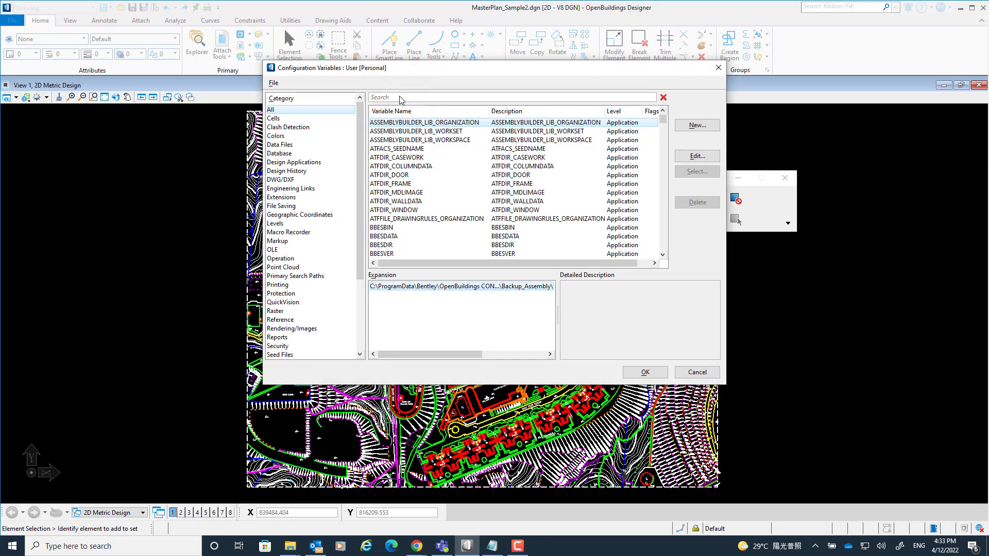
type("symbr")
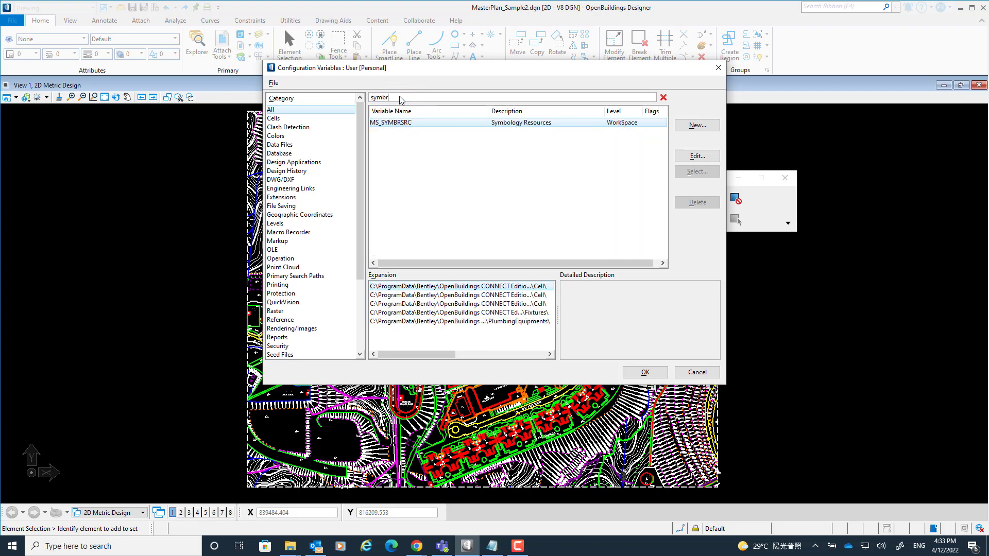
type("src")
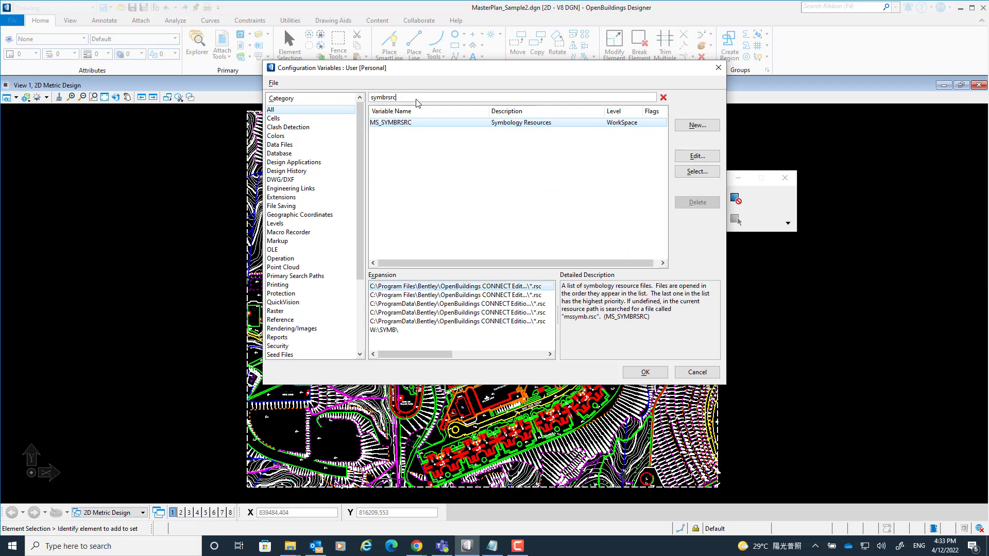